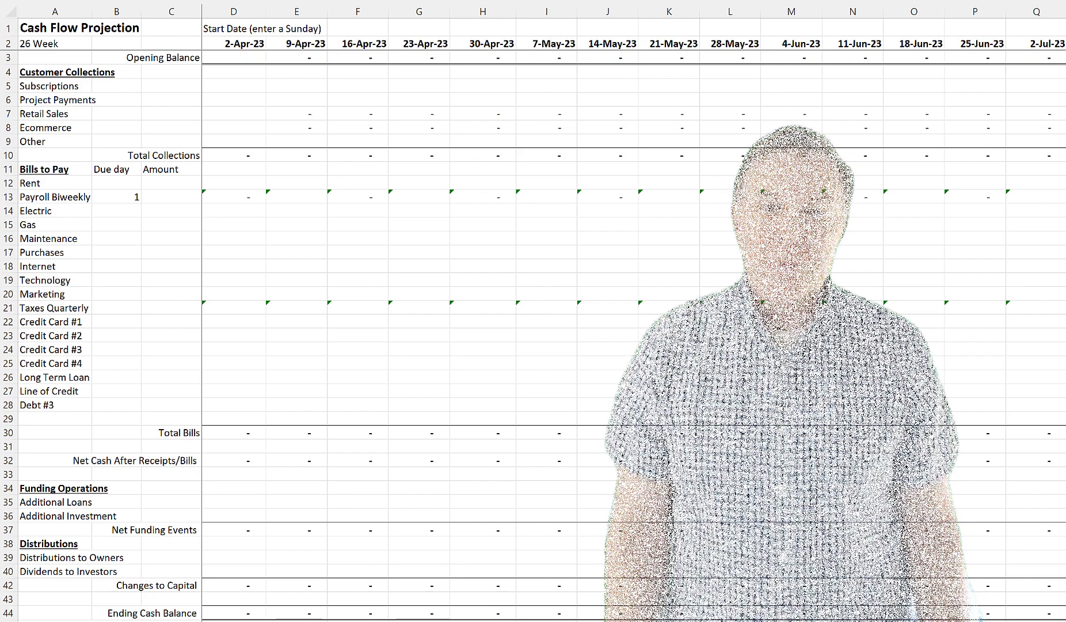
Enter an opening balance of 25,000.00 for the week of 2-Apr-23.
left_click(29, 46)
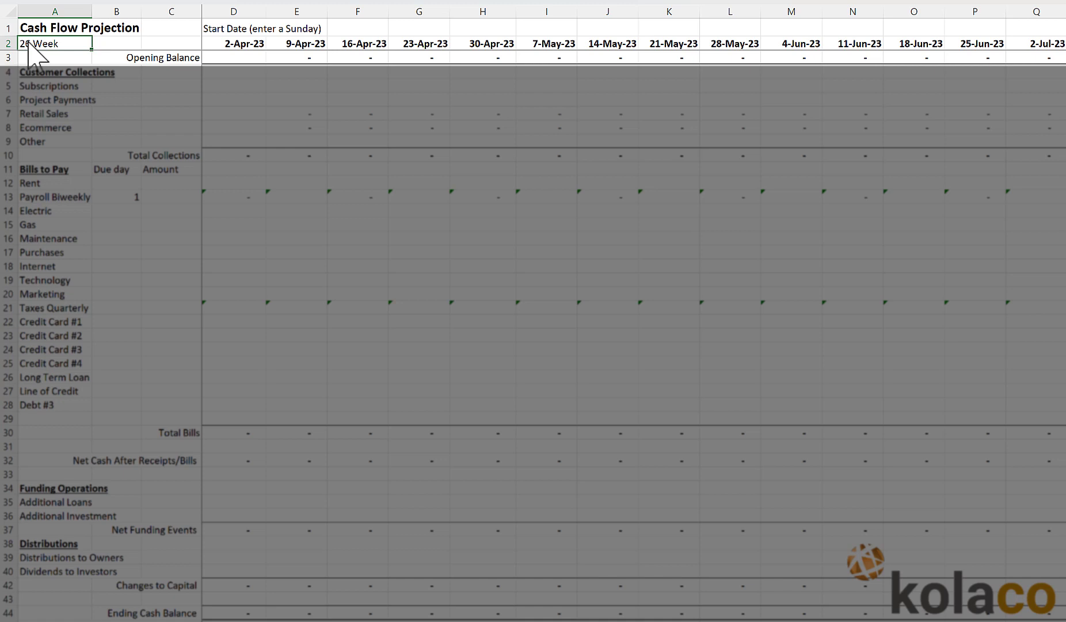
left_click(208, 57)
type("250000.00")
key("Return")
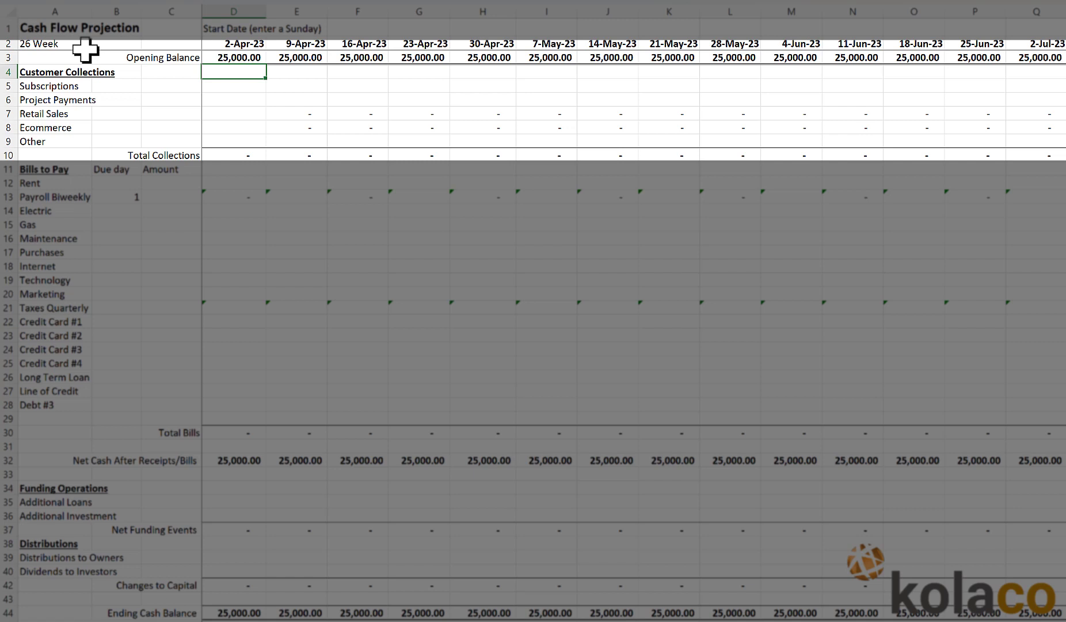
Set the Subscriptions collection to day 5 with an amount of 11,000.
key("Down")
key("Left")
key("Left")
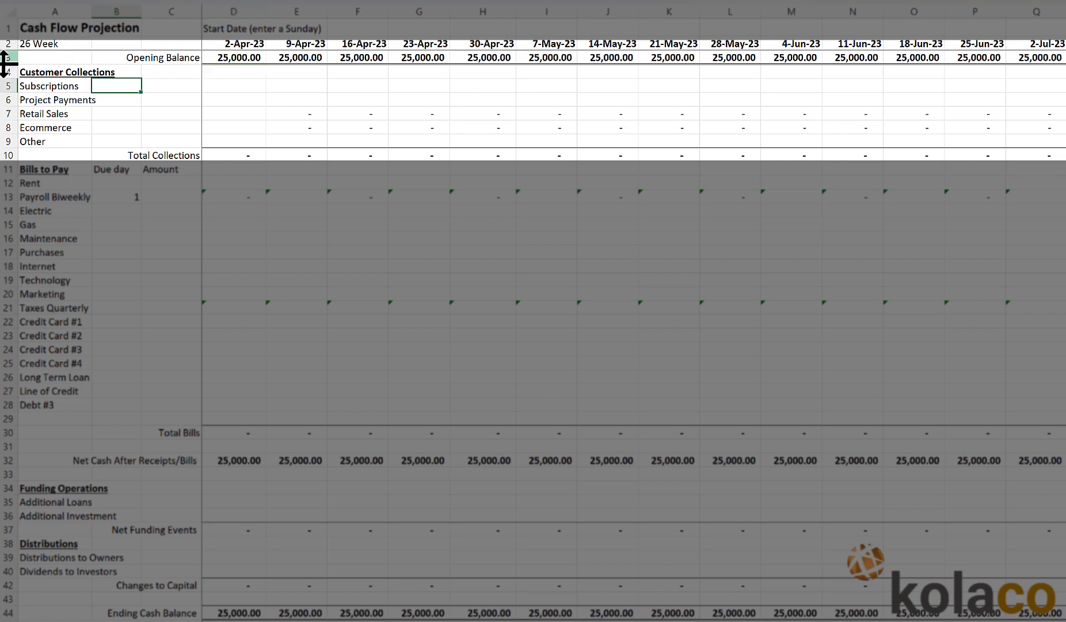
type("5")
key("Right")
type("11000")
key("Return")
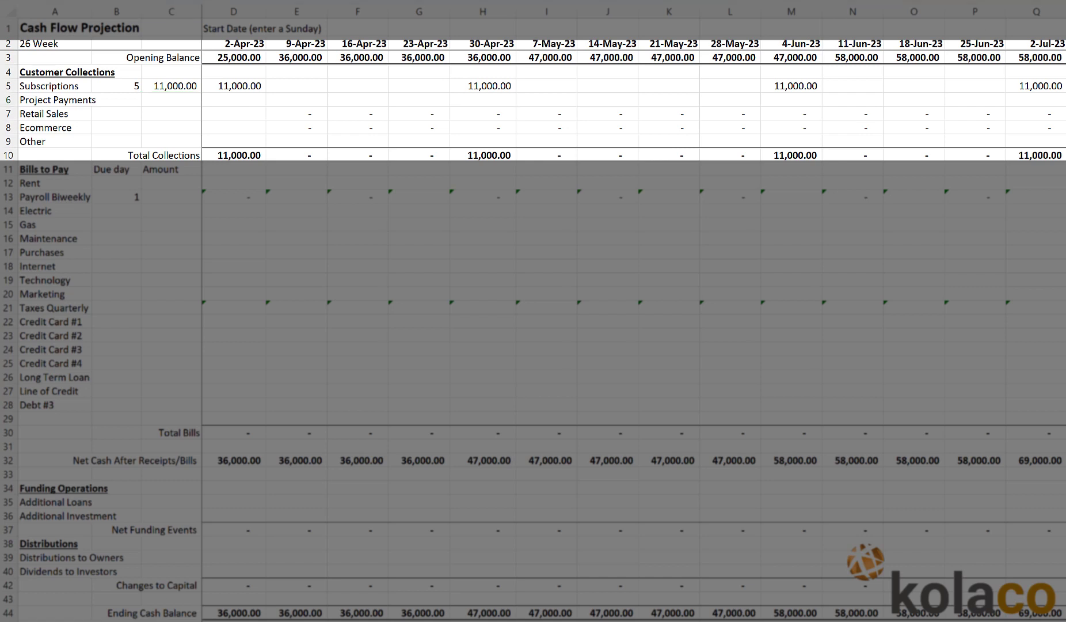
Fill in project payments of 4,500 for 16-Apr-23, 7,000 for 7-May-23, 22,000 for 28-May-23 and 9,000 for 18-Jun-23.
type("4,500.00\t\t\t7,000.00\t\t\t22,000.00\t\t\t9,000.00")
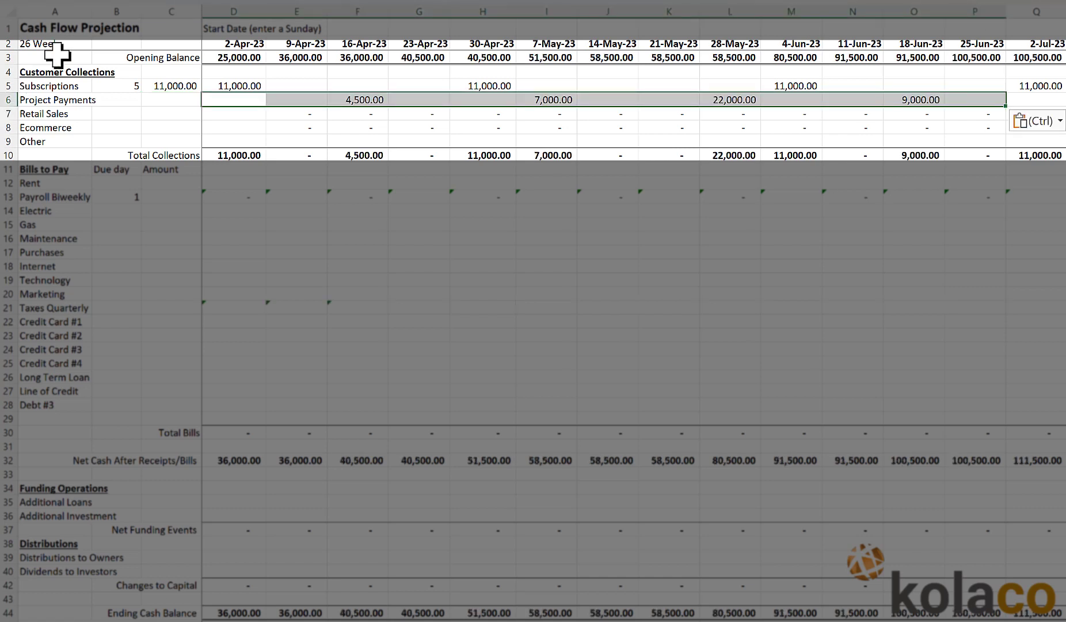
left_click(46, 60)
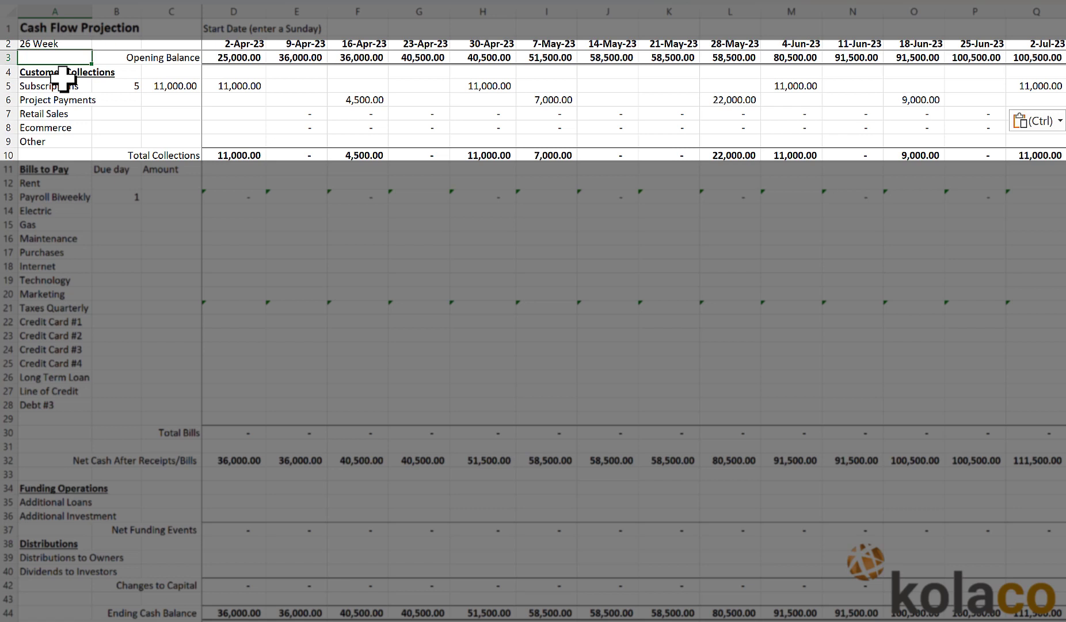
Enter weekly retail sales of 5,000 and ecommerce collections of 7,500 starting from 2-Apr-23.
left_click(231, 112)
type("5000")
key("Return")
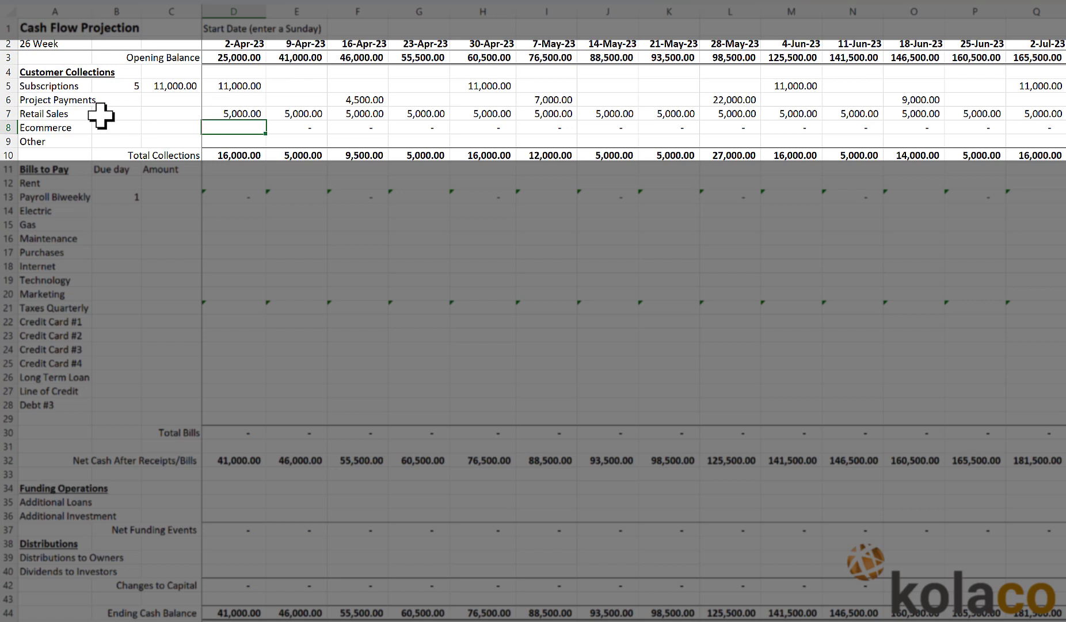
type("7500")
key("Return")
Raise retail sales to 6,000 and ecommerce collections to 8,500 from the week of 7-May-23.
left_click(526, 114)
type("6000")
key("Return")
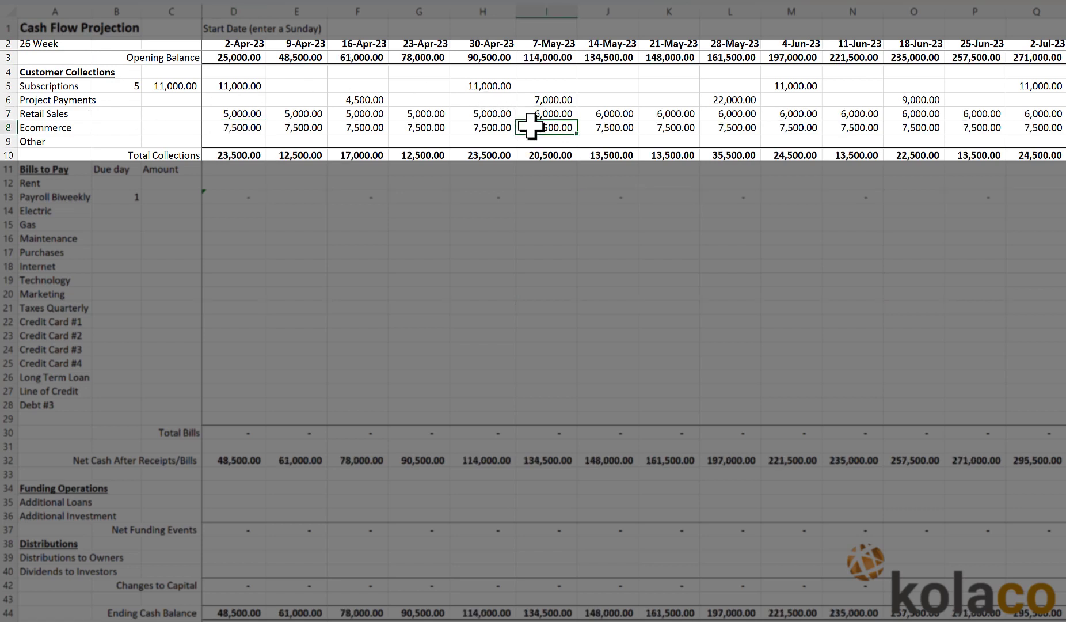
key("BackSpace")
type("8500")
key("Return")
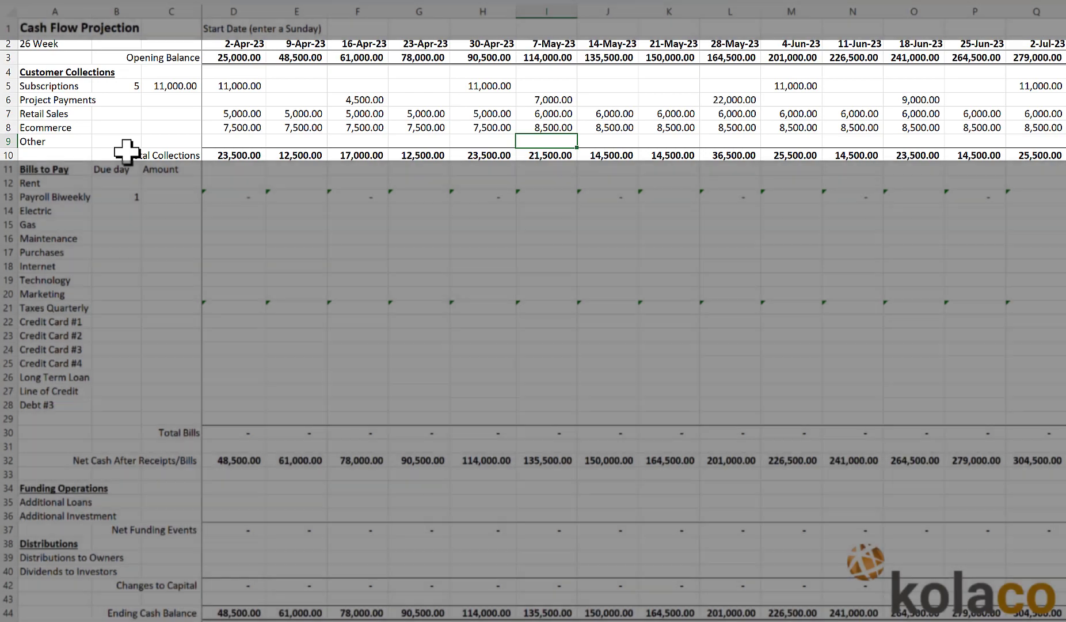
Enter rent due on day 5 at 7,500 and set Payroll Biweekly with an amount of 18,500.
left_click(70, 153)
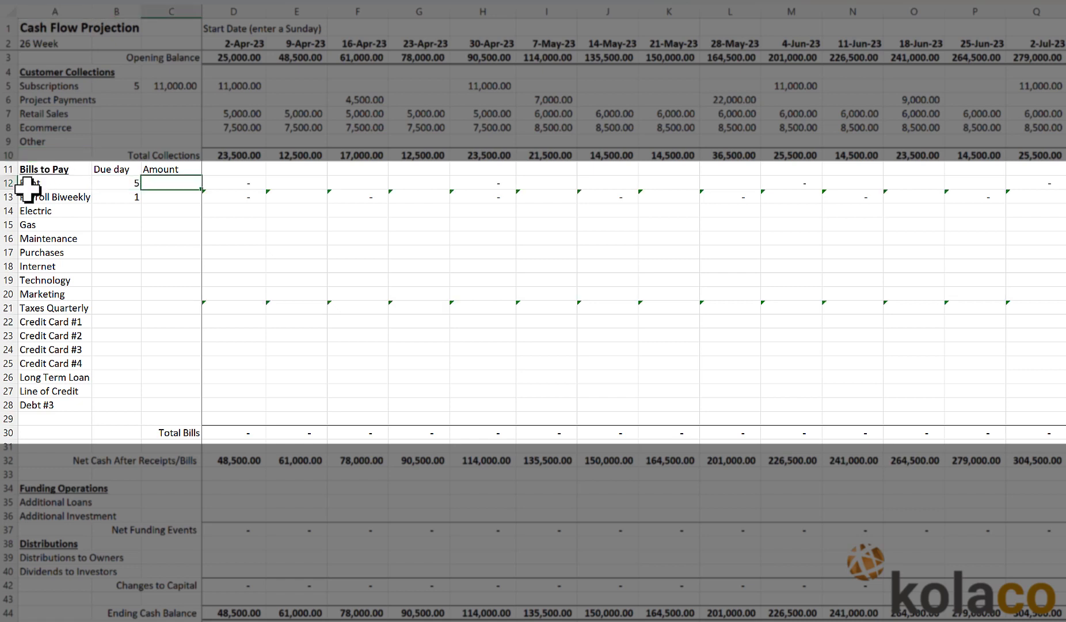
type("7500")
left_click(29, 197)
left_click(100, 196)
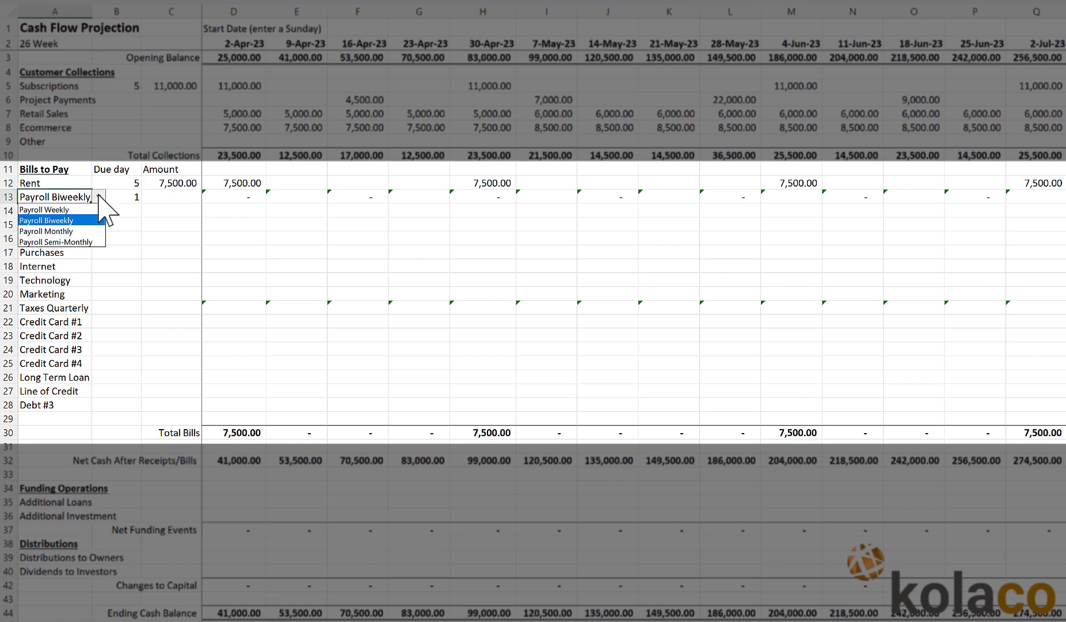
left_click(63, 220)
key("Right")
key("Right")
type("18500")
key("Return")
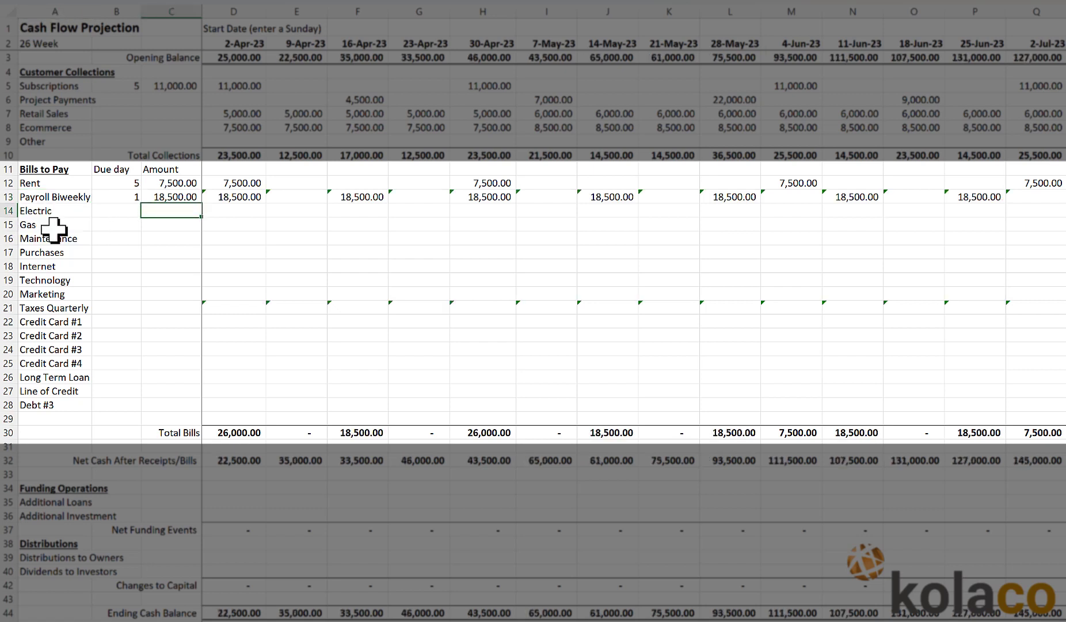
Try the monthly and weekly payroll frequencies and return the payroll bill to Payroll Biweekly.
left_click(58, 197)
left_click(98, 196)
left_click(86, 231)
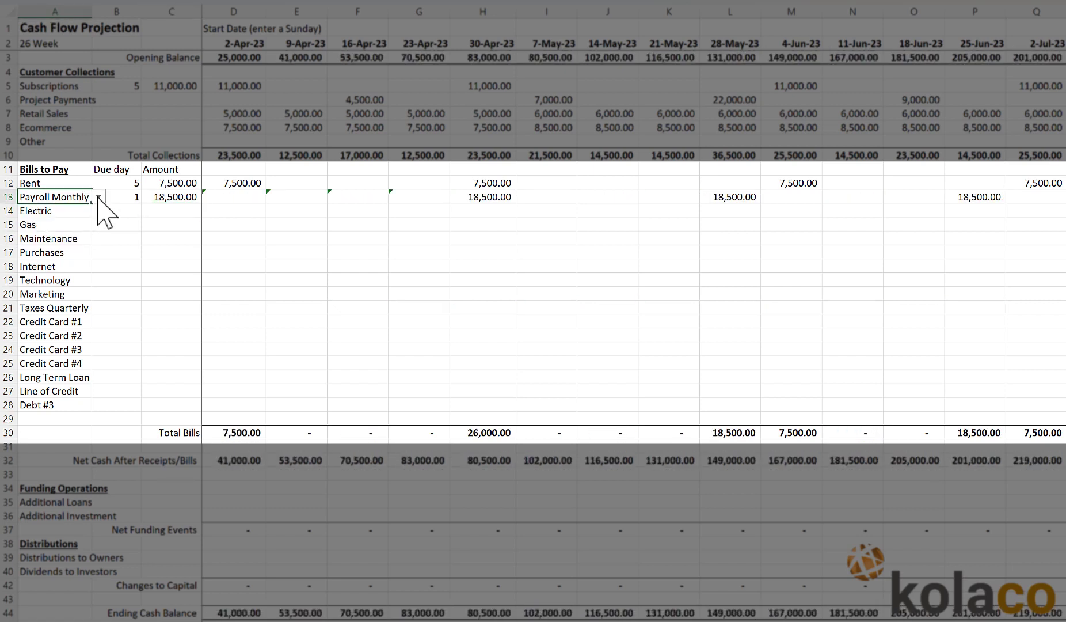
left_click(98, 197)
left_click(77, 210)
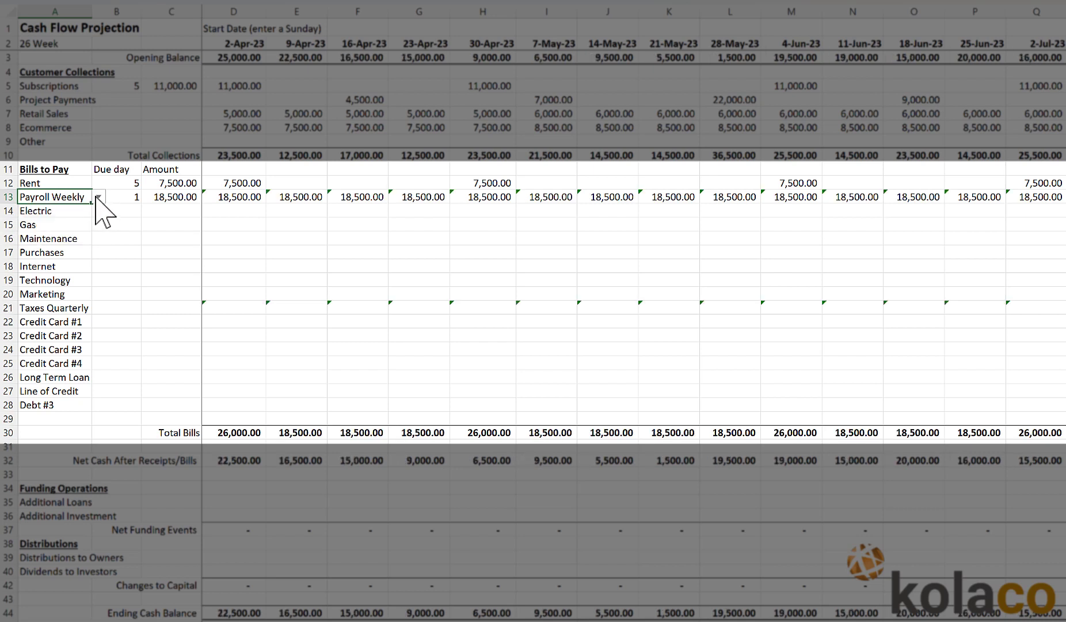
left_click(99, 197)
left_click(79, 218)
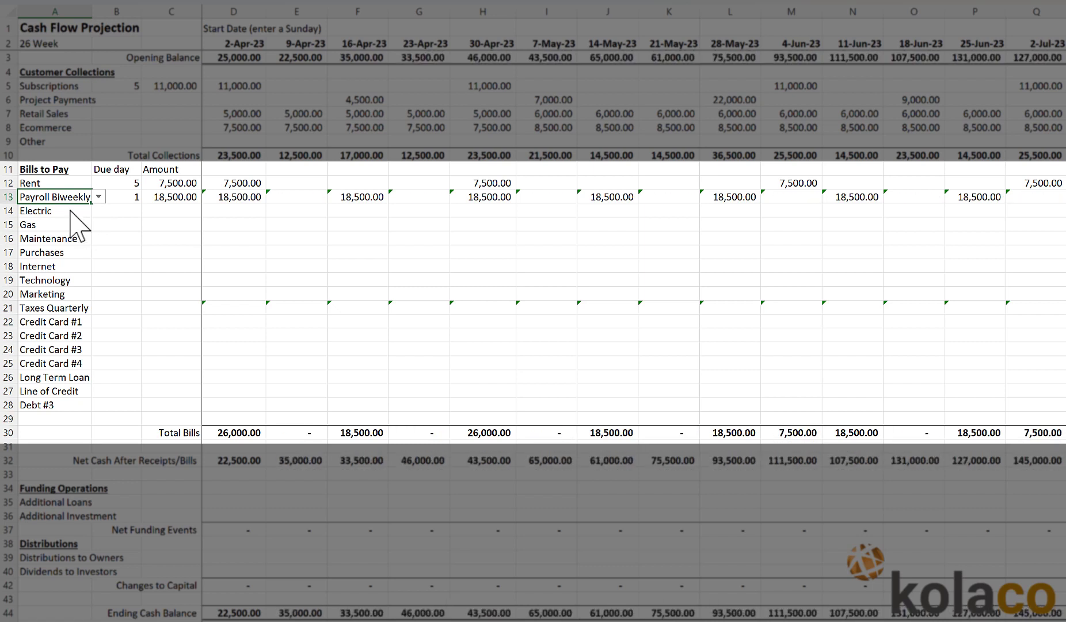
Set the Electric bill to due day 20 with an amount of 540.
key("Down")
key("Tab")
type("20")
key("Tab")
type("540")
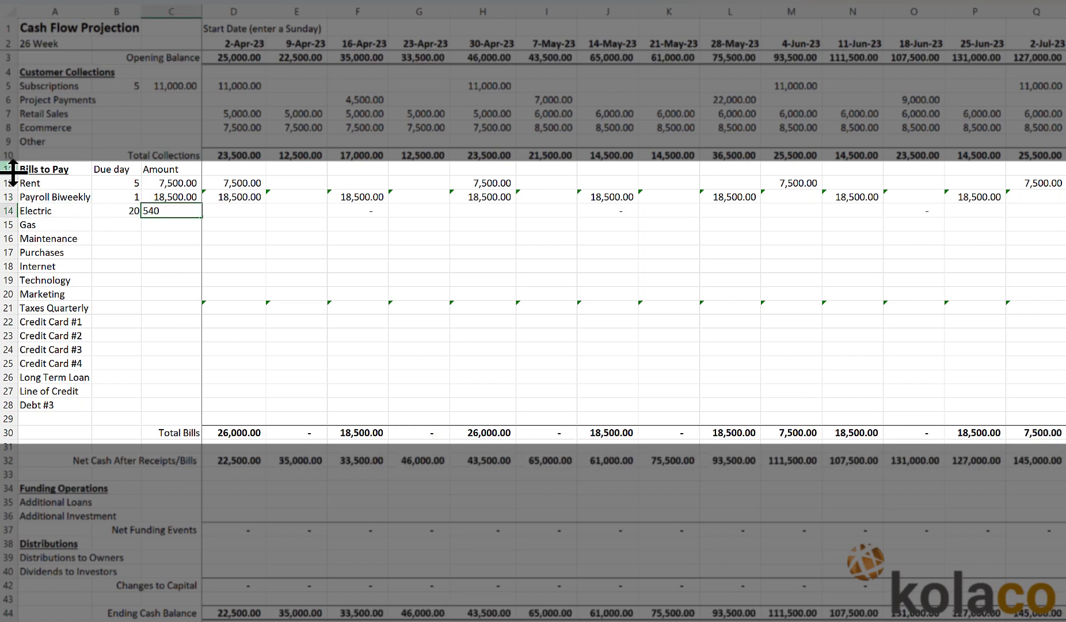
key("Return")
Set the Gas bill to due day 2 with an amount of 450.
key("Left")
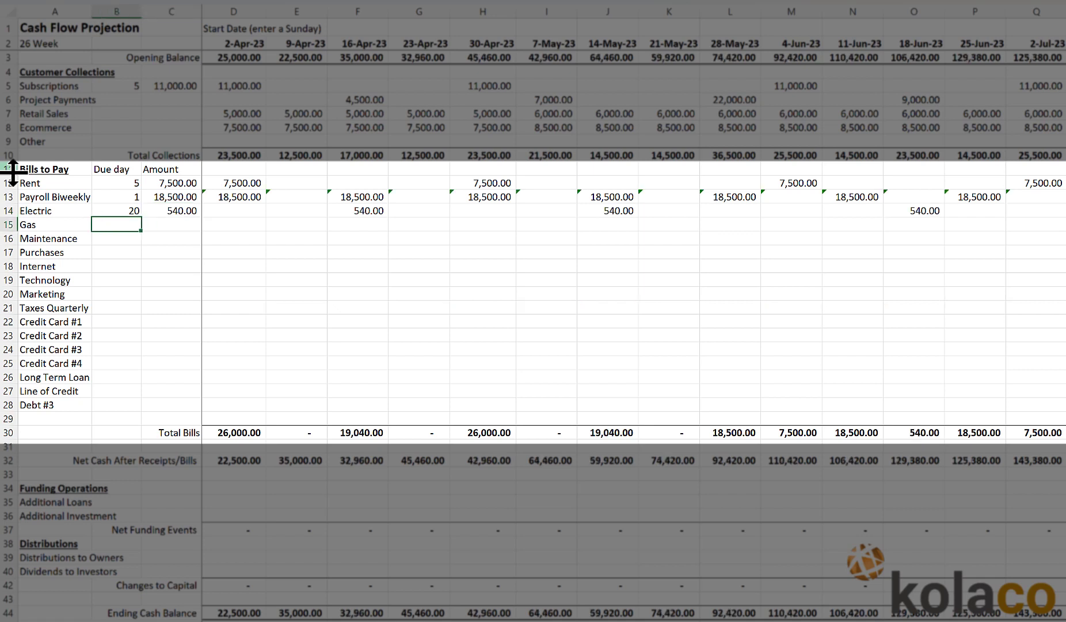
type("2")
key("Tab")
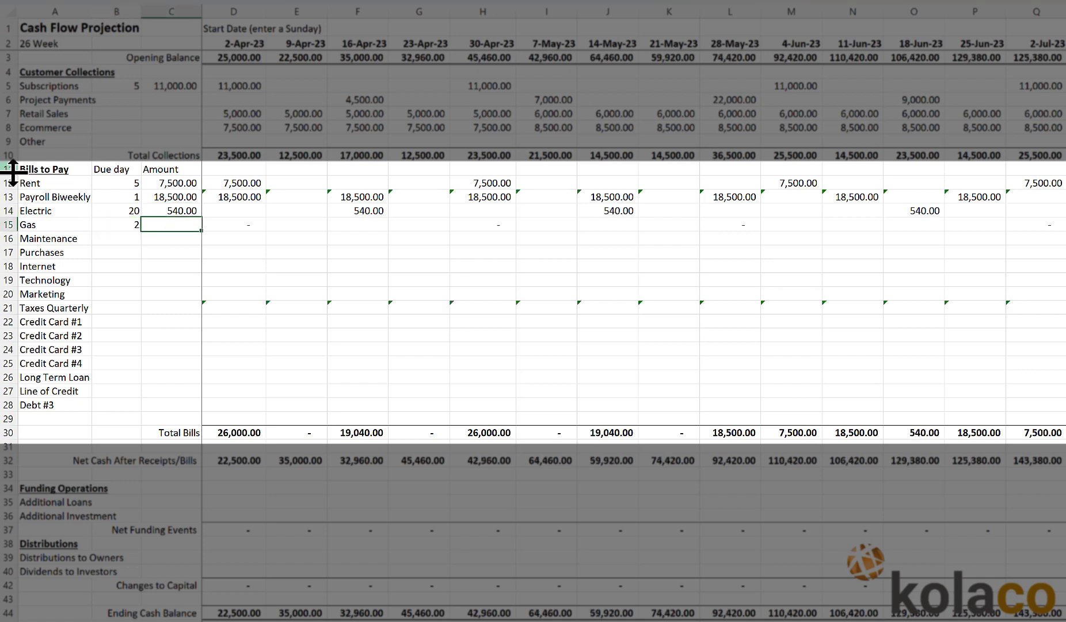
type("450")
key("Return")
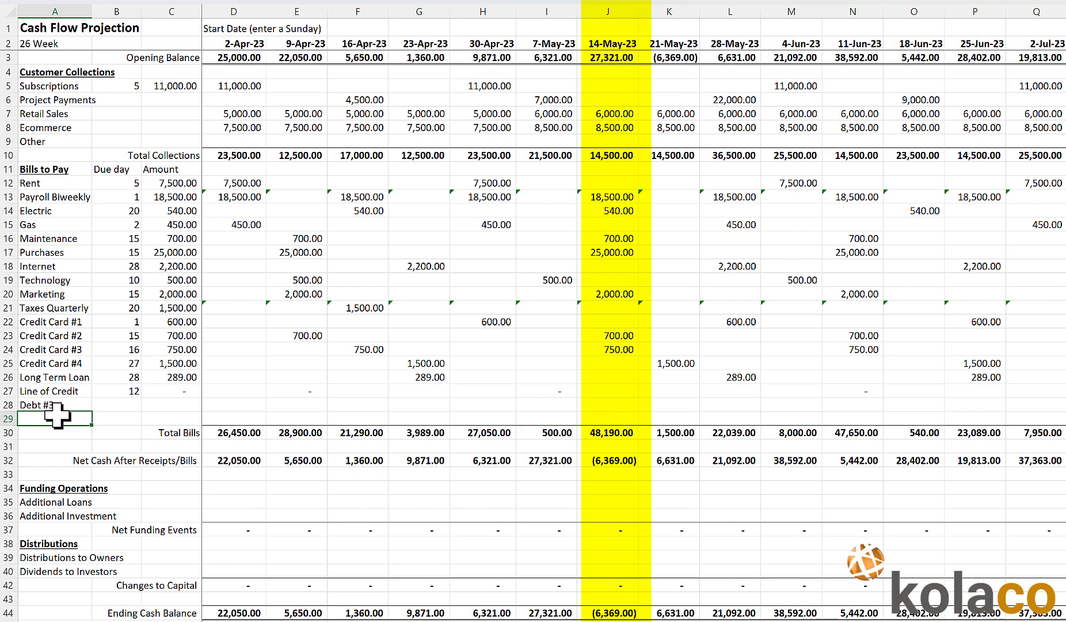
Enter an additional loan of 6,500 for the week of 14-May-23 and its repayment of -6,500 for 21-May-23.
type("6500")
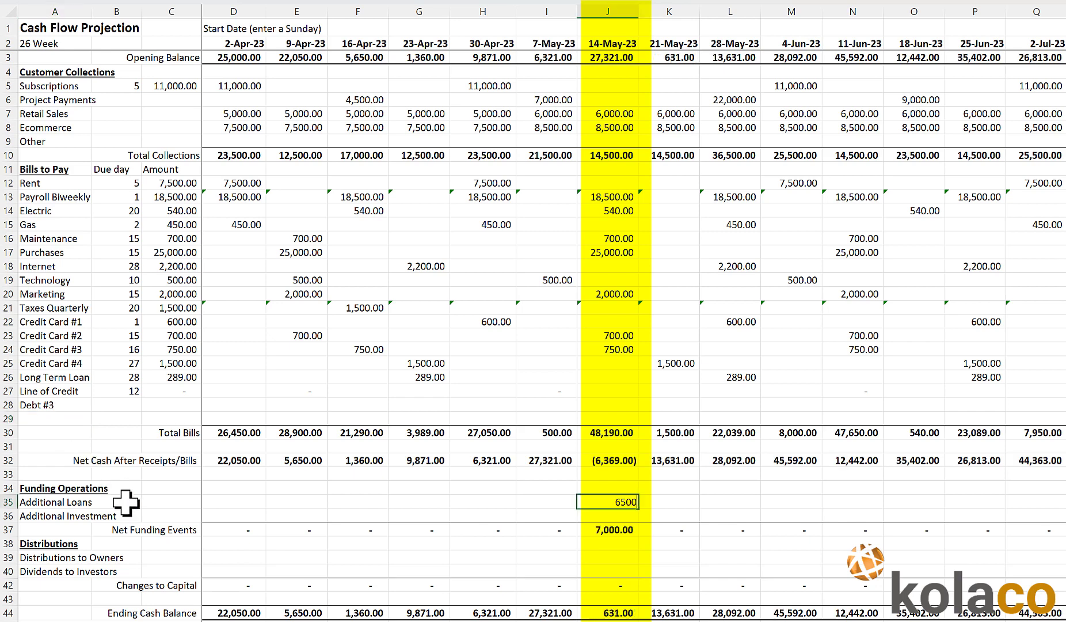
key("Return")
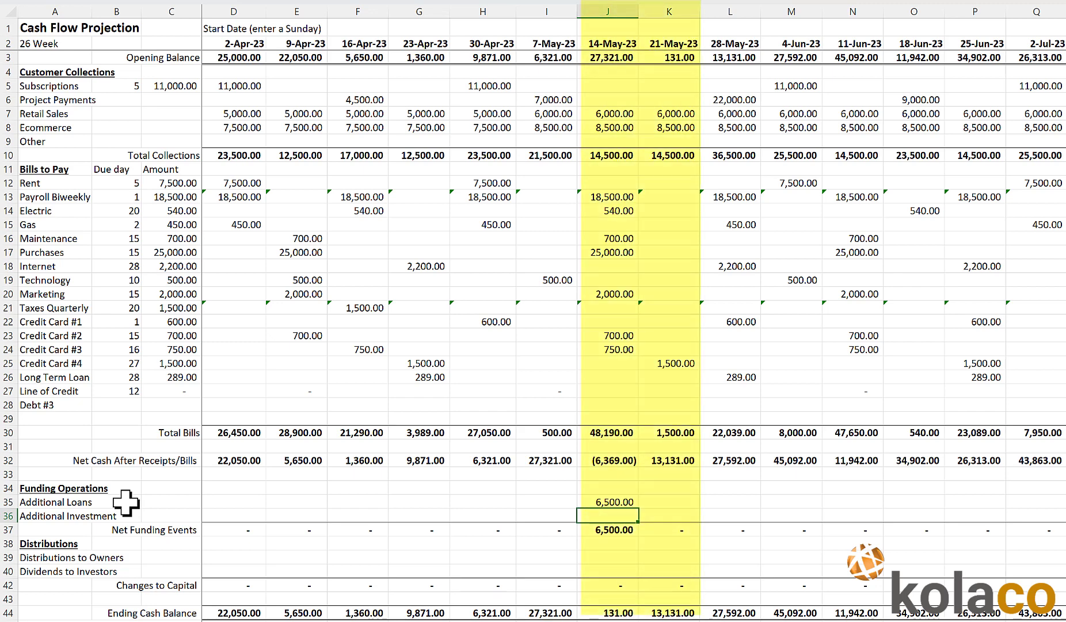
left_click(656, 505)
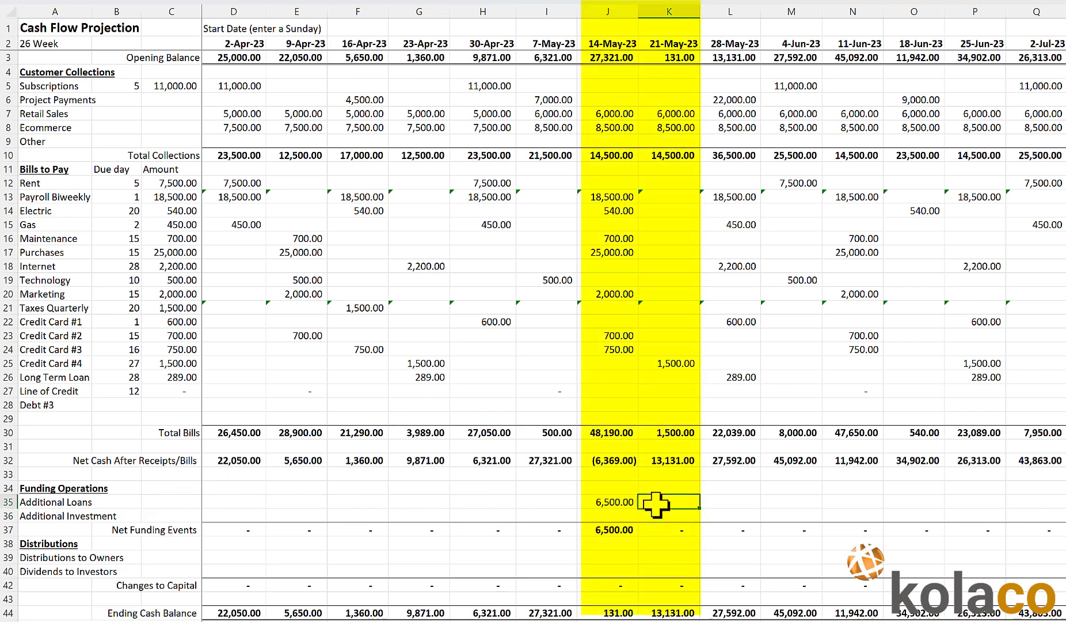
type("-6500")
key("Return")
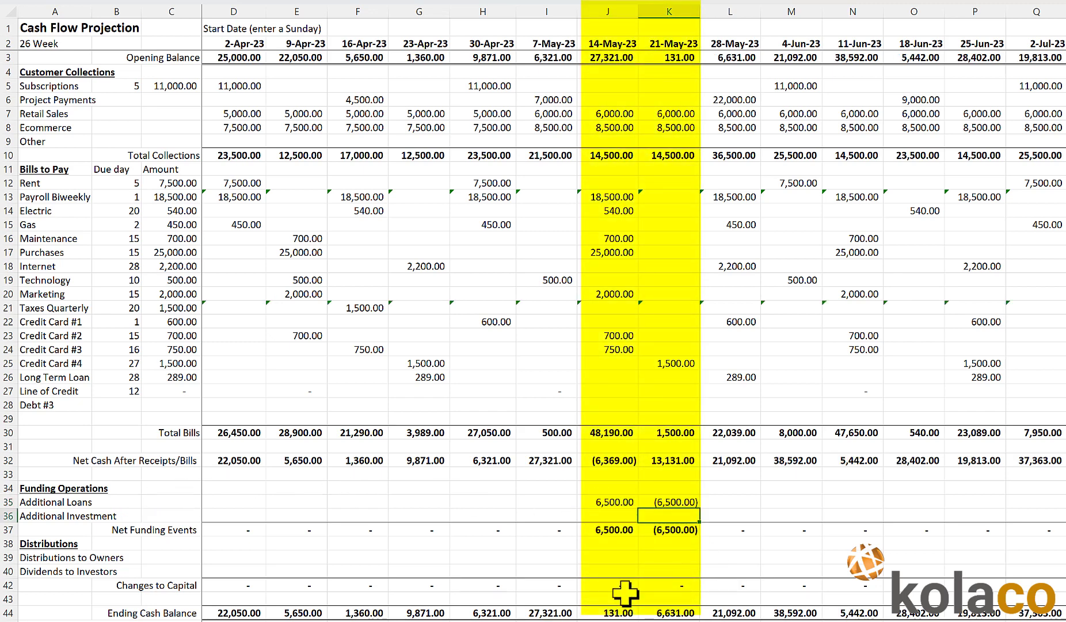